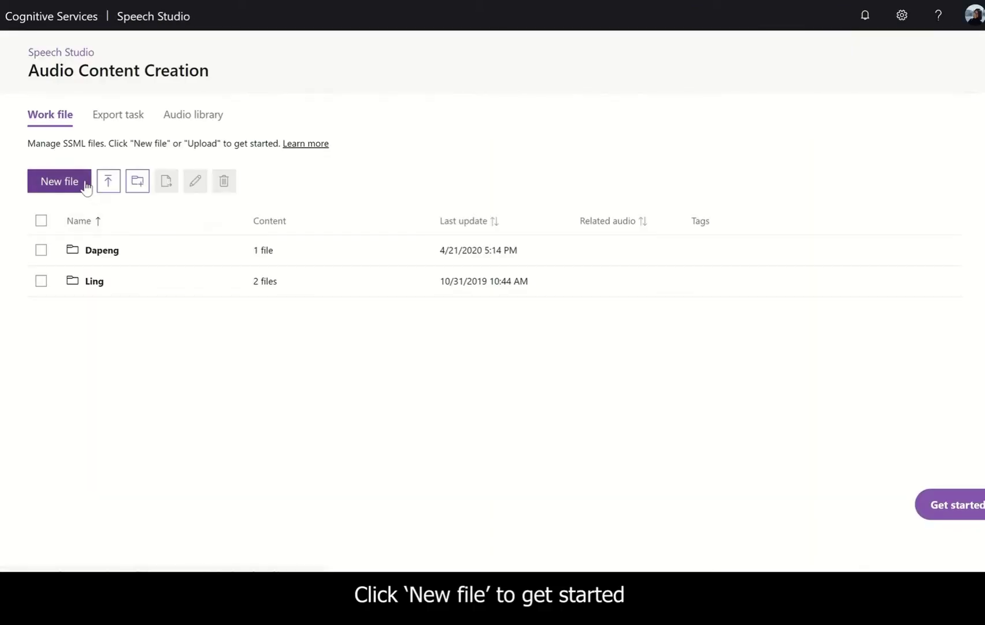
Create a new file and paste in the three sentences
left_click(83, 182)
left_click(456, 174)
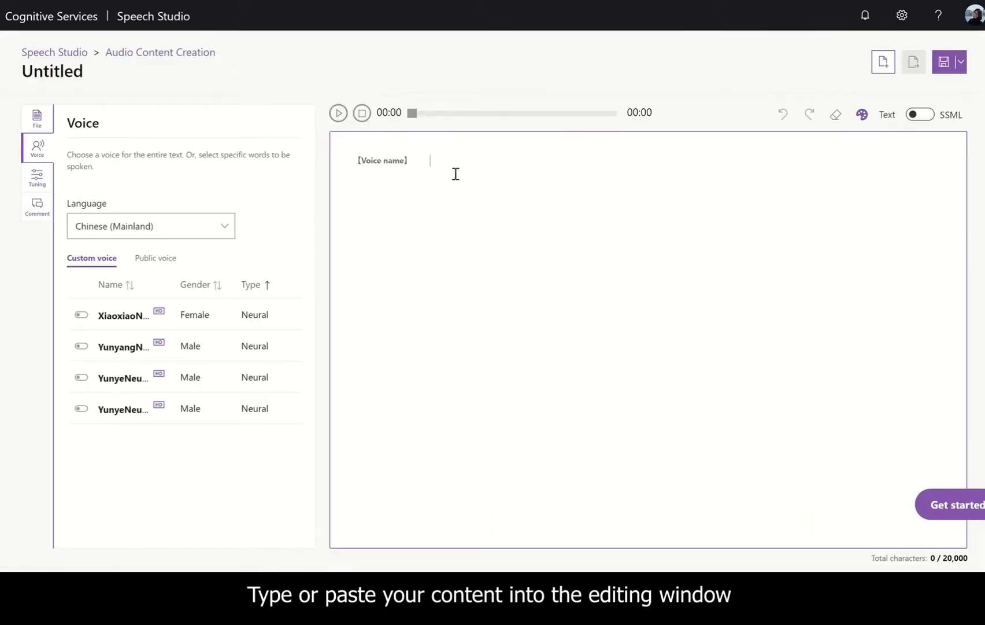
right_click(456, 174)
left_click(529, 316)
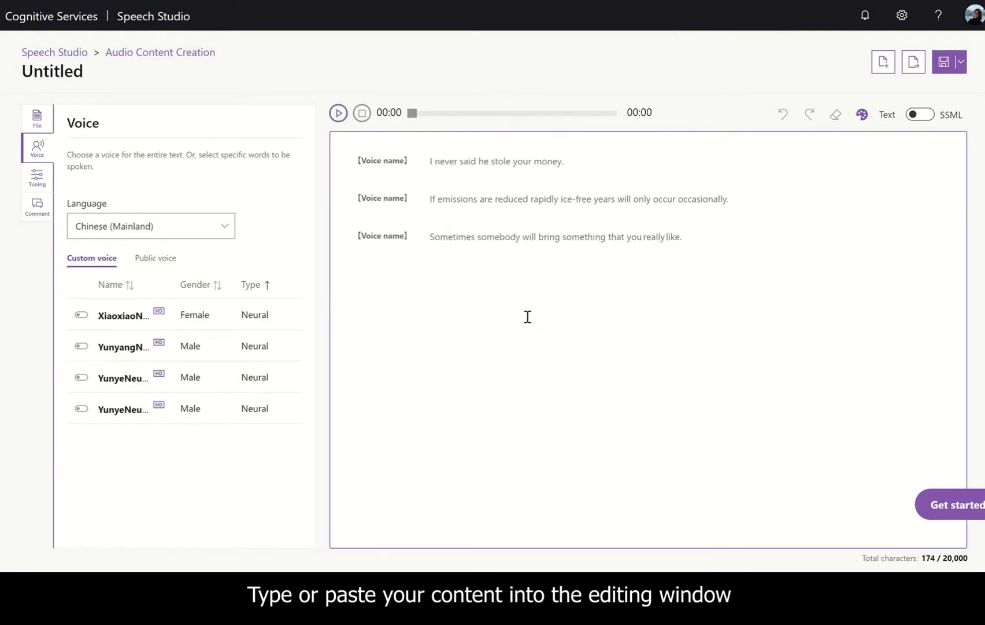
Set the language to English (US) and assign the AriaNeural voice to all sentences
left_click(224, 231)
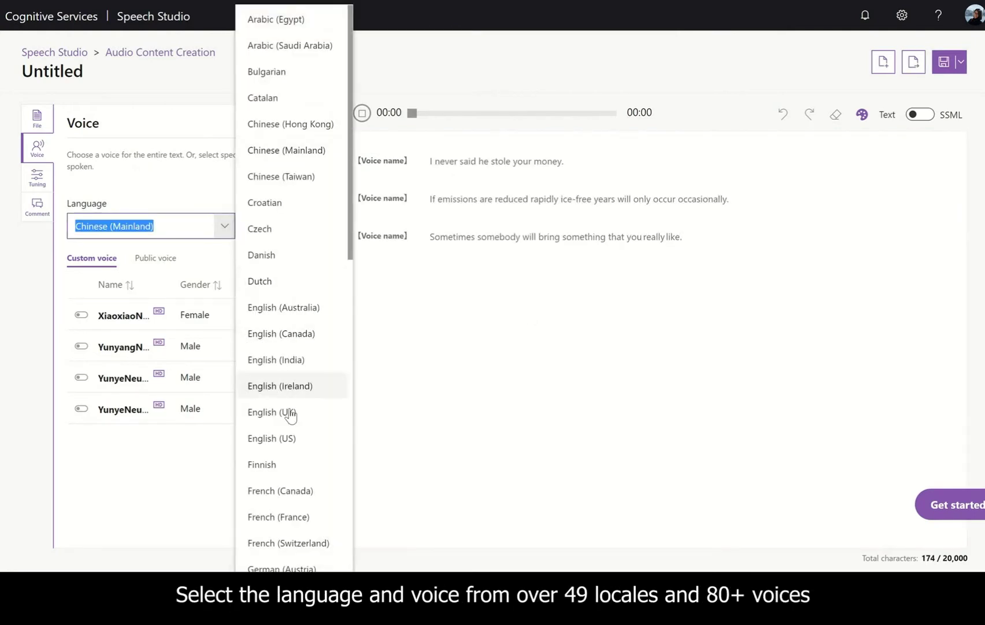
left_click(300, 446)
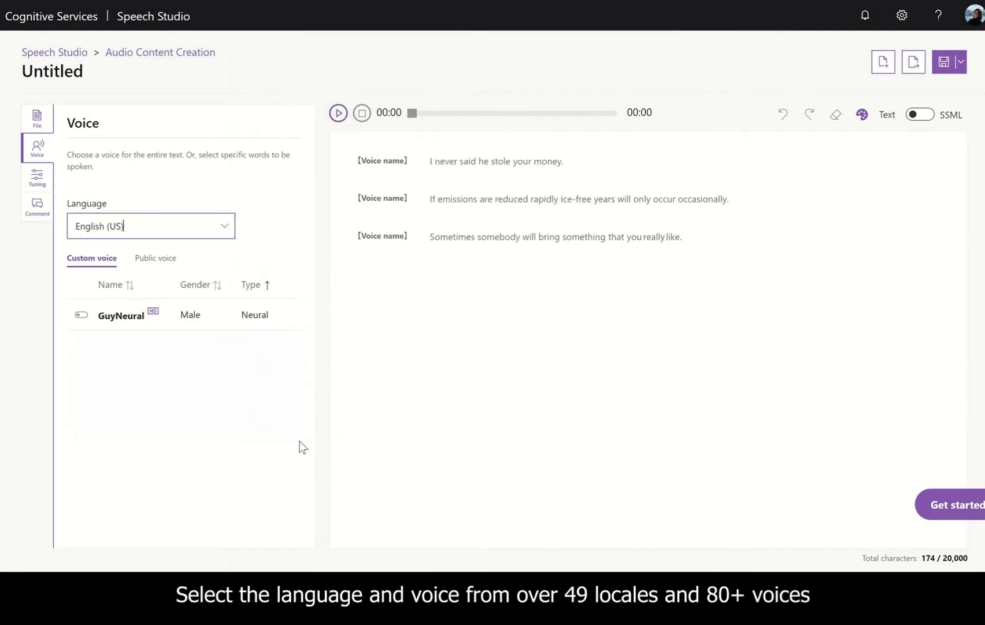
left_click(158, 262)
left_click(153, 319)
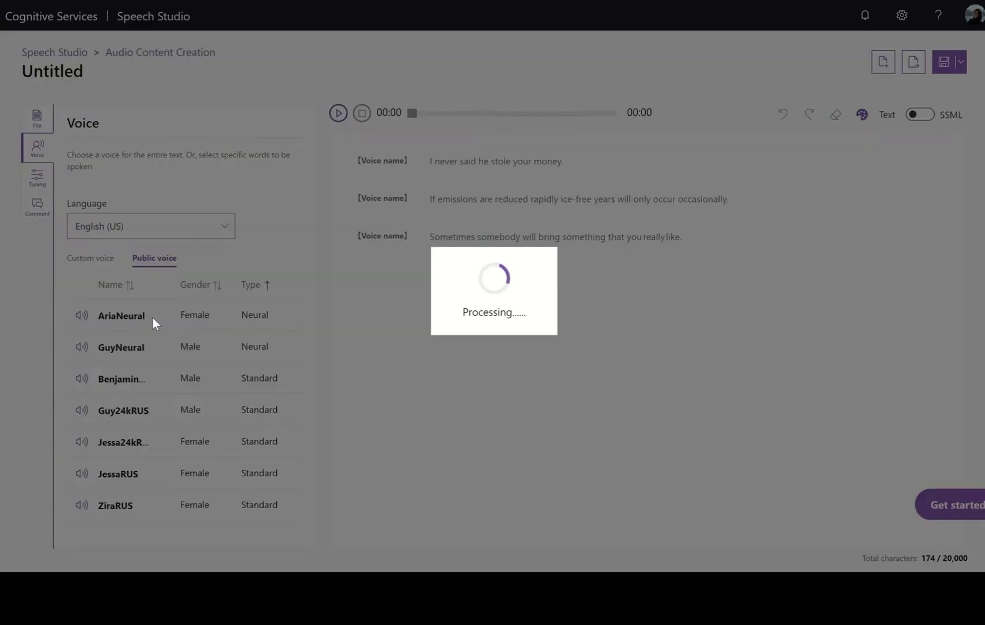
Open Tuning, play 'I never said he stole your money,' and open its intonation editor
left_click(37, 178)
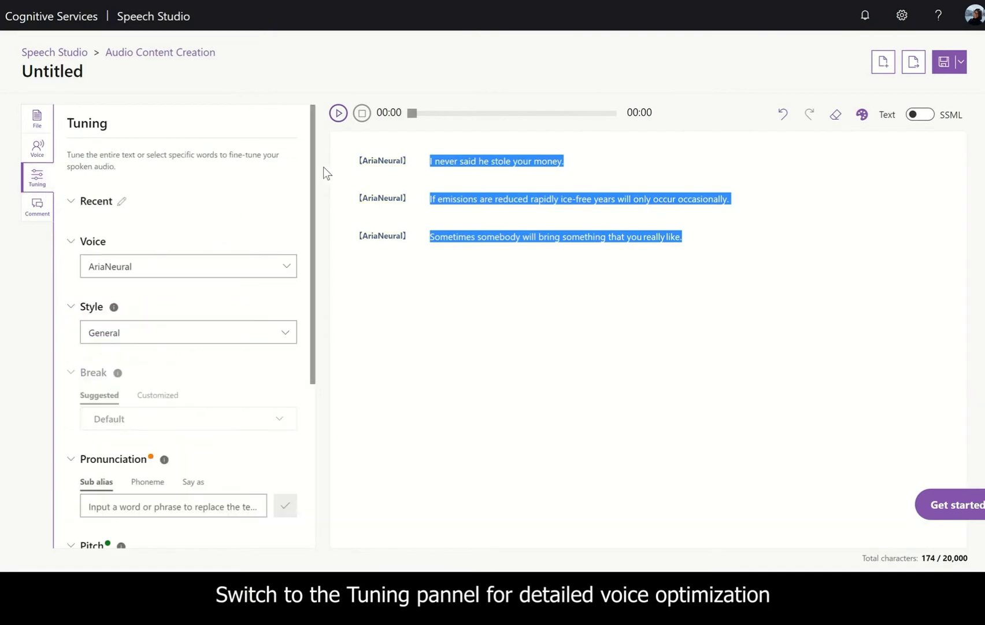
left_click(429, 161)
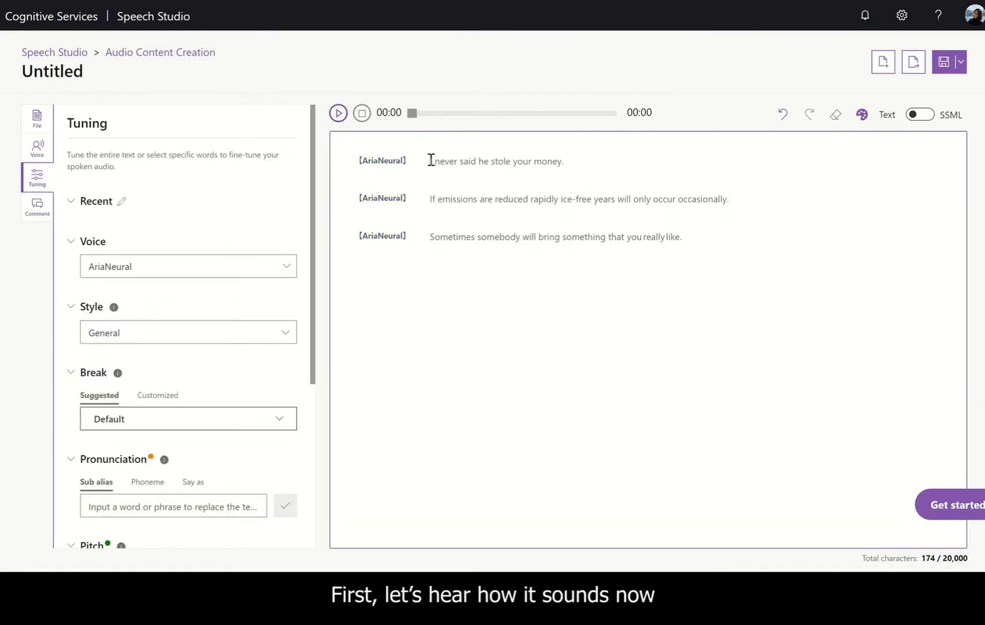
left_click_drag(432, 160, 568, 162)
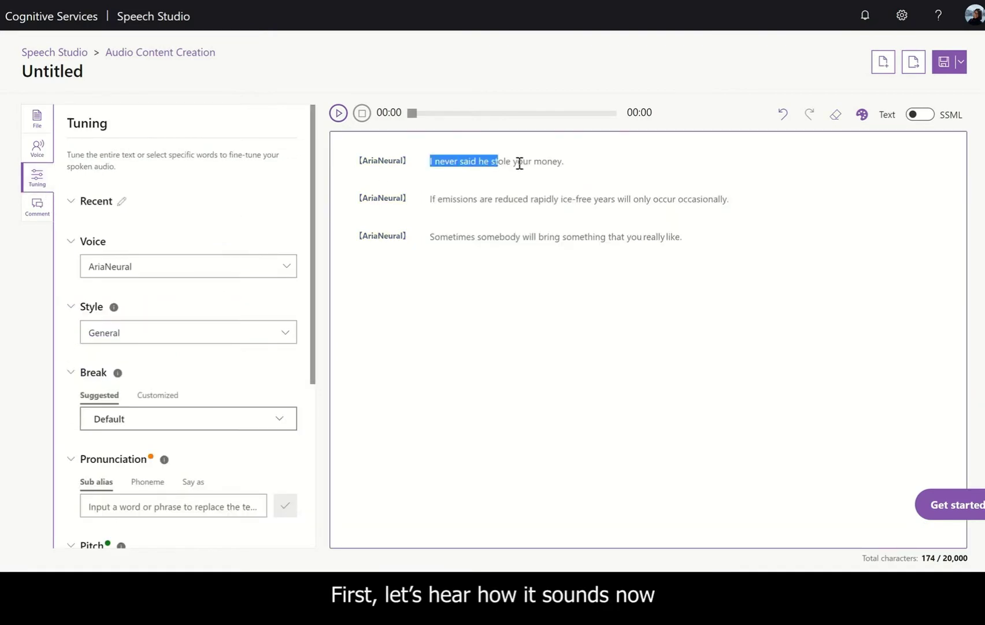
left_click(338, 114)
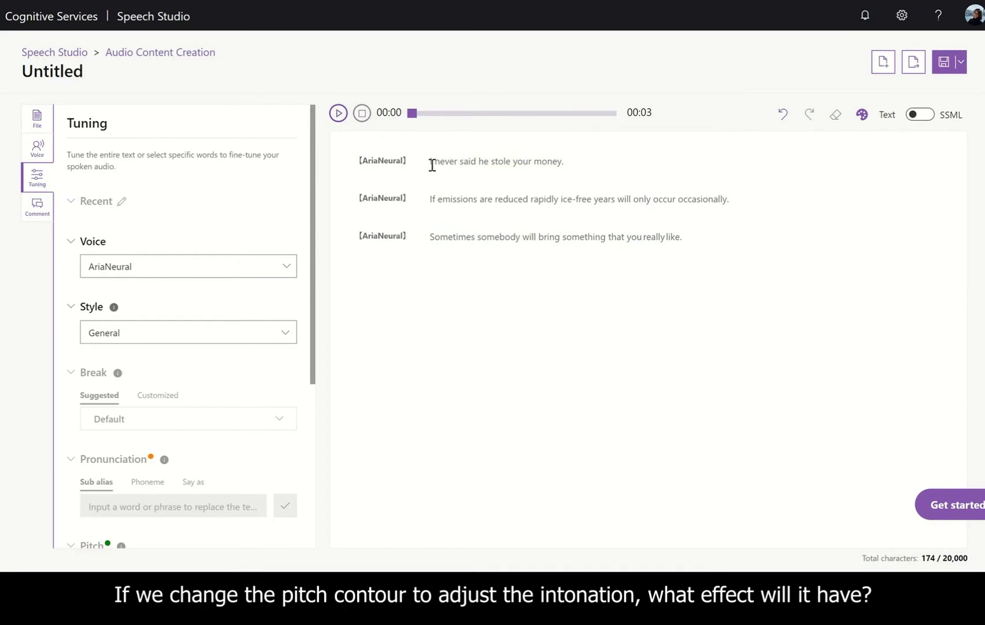
left_click_drag(431, 164, 577, 166)
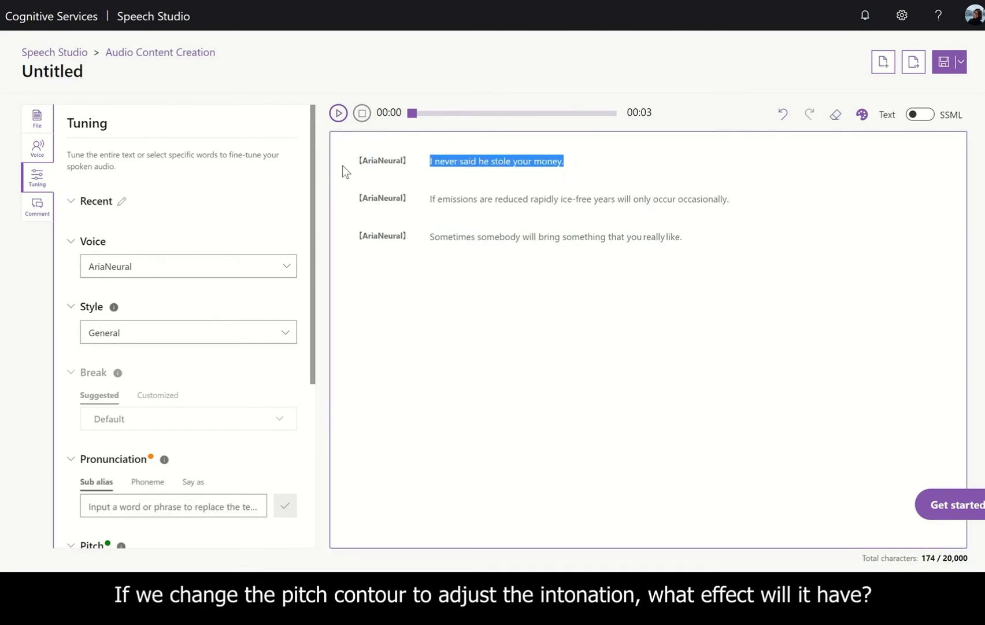
left_click_drag(311, 169, 319, 311)
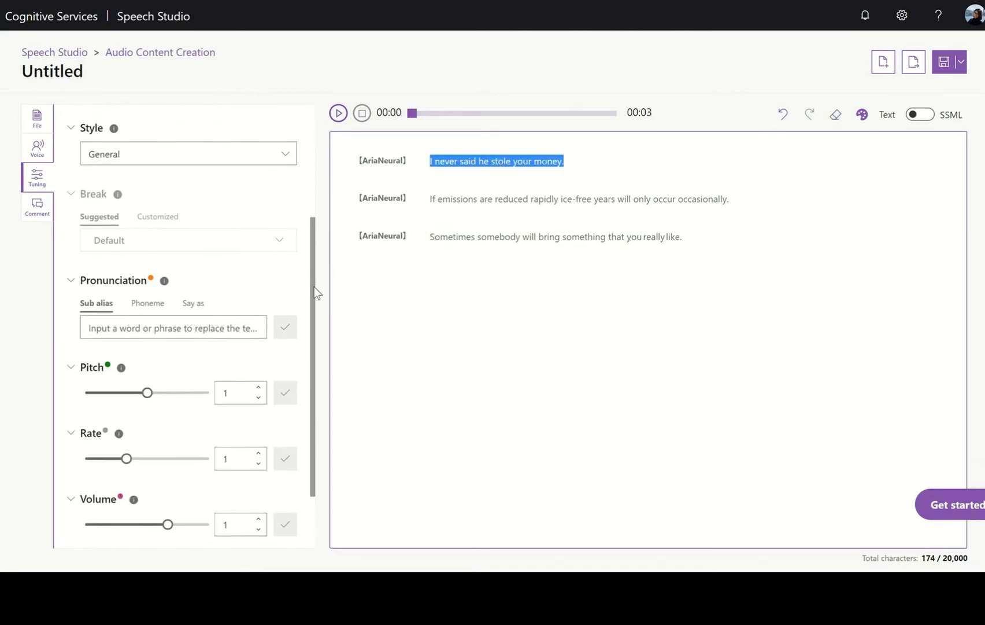
scroll(319, 312, "down", 1)
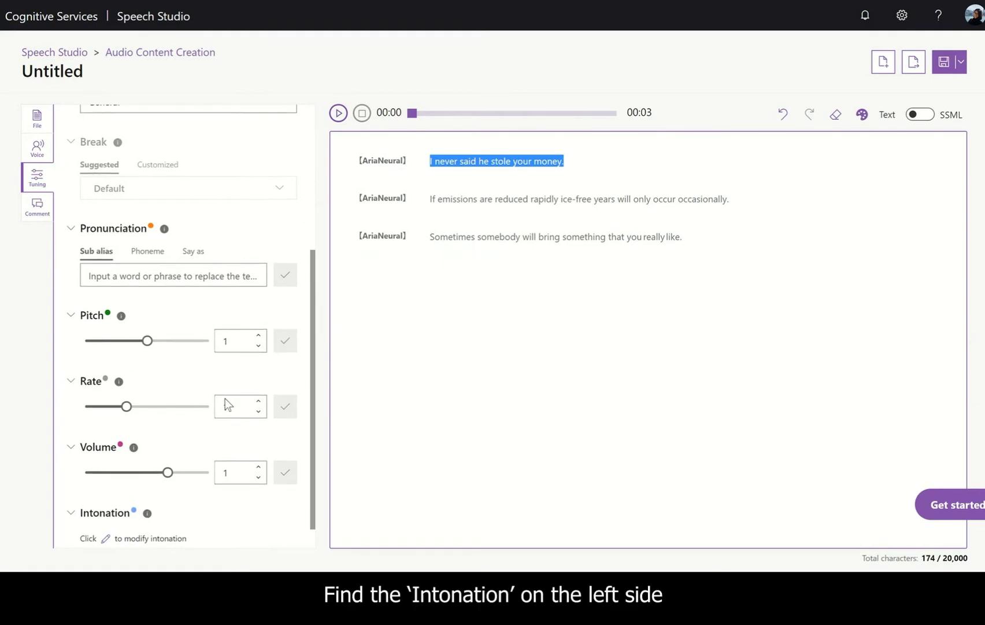
left_click(105, 538)
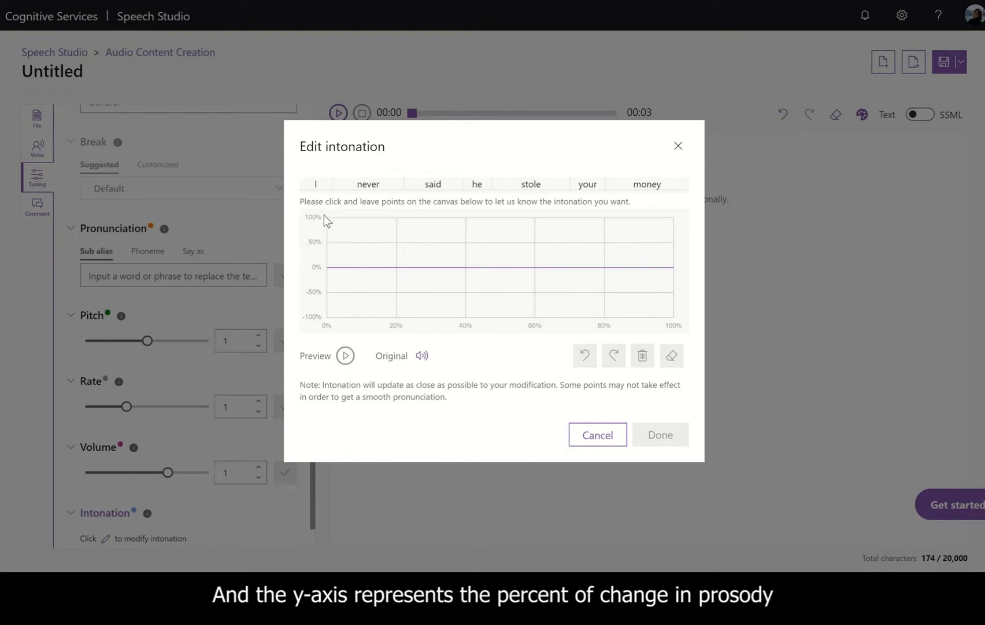
Apply an intonation curve with points near 11%, 60% and 80%, then play the sentence
left_click(365, 235)
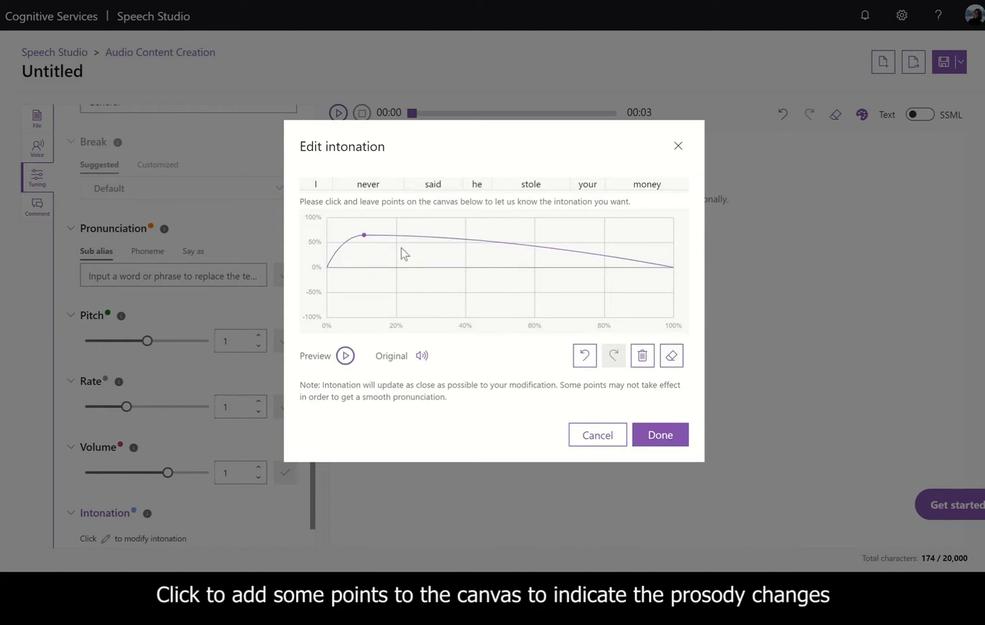
left_click(534, 289)
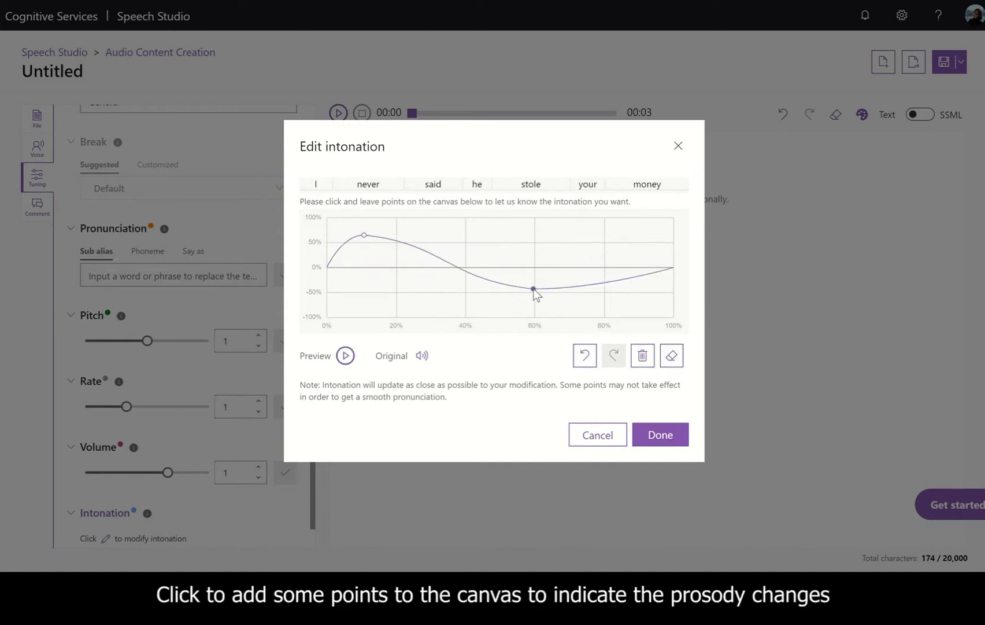
left_click(602, 287)
left_click_drag(602, 287, 604, 284)
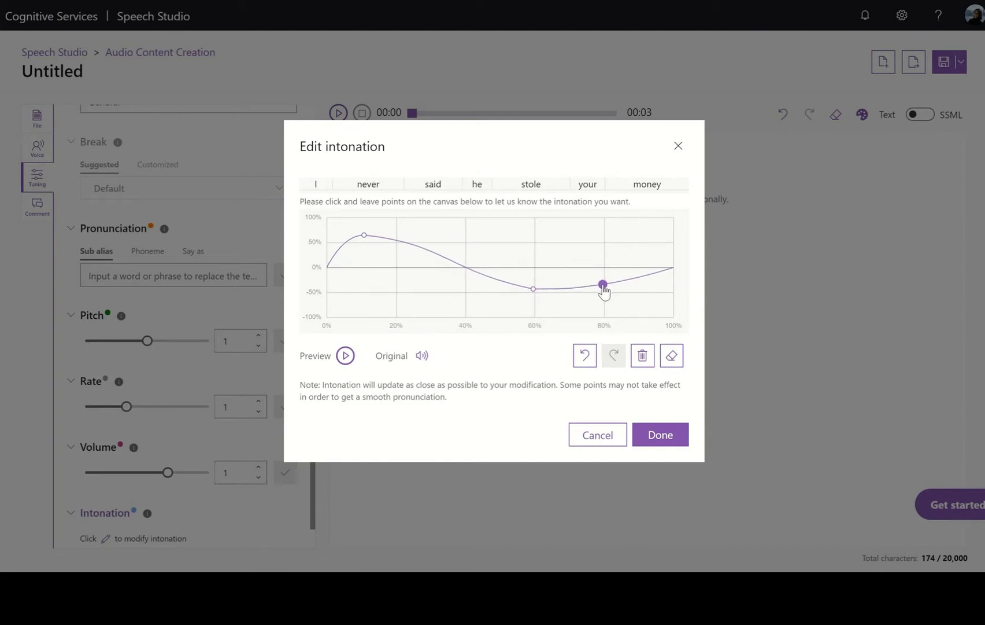
left_click(653, 435)
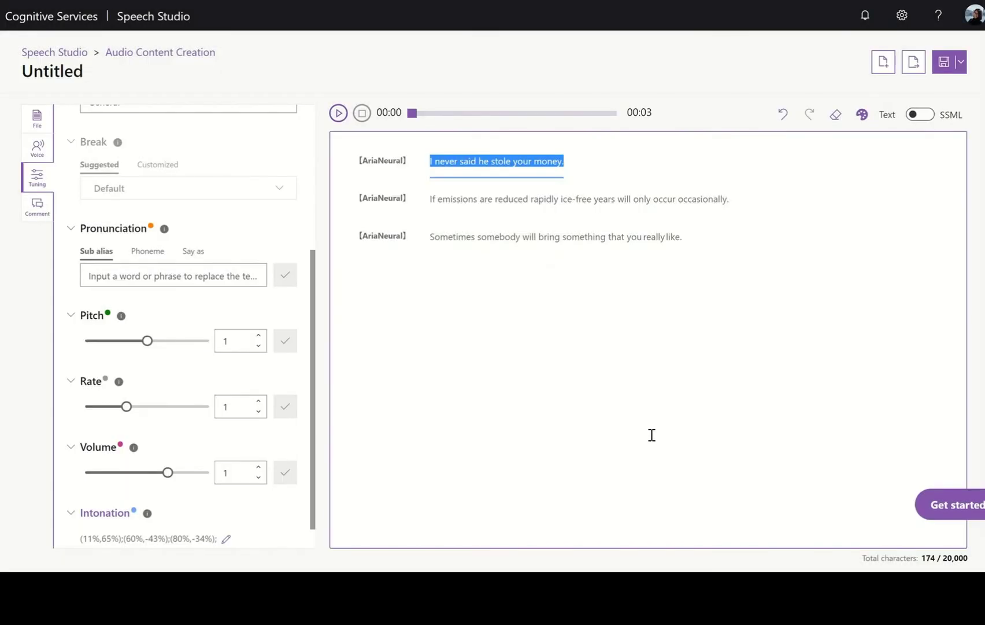
left_click(339, 114)
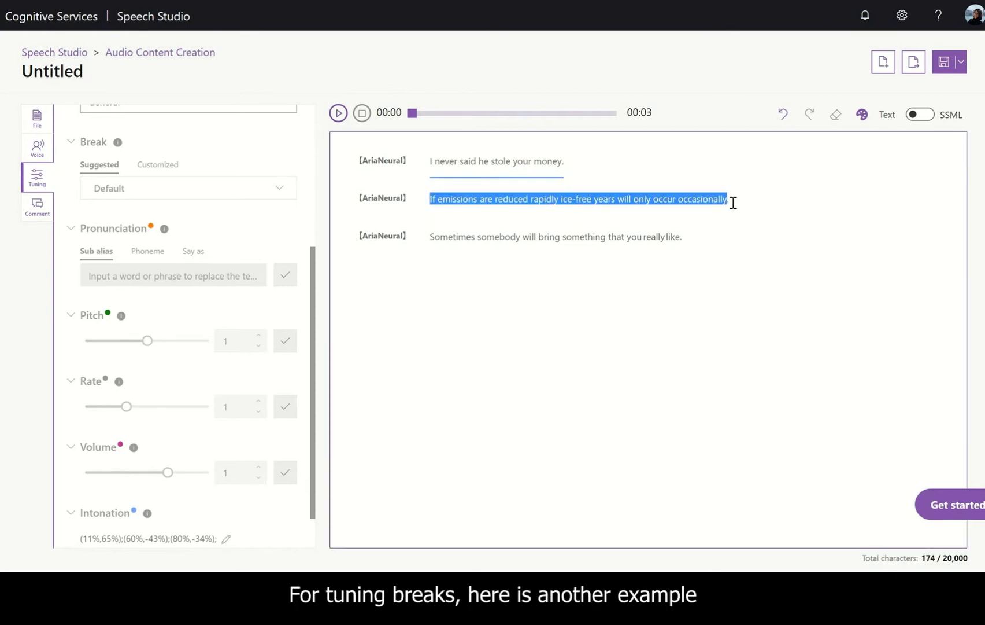
left_click_drag(432, 200, 738, 201)
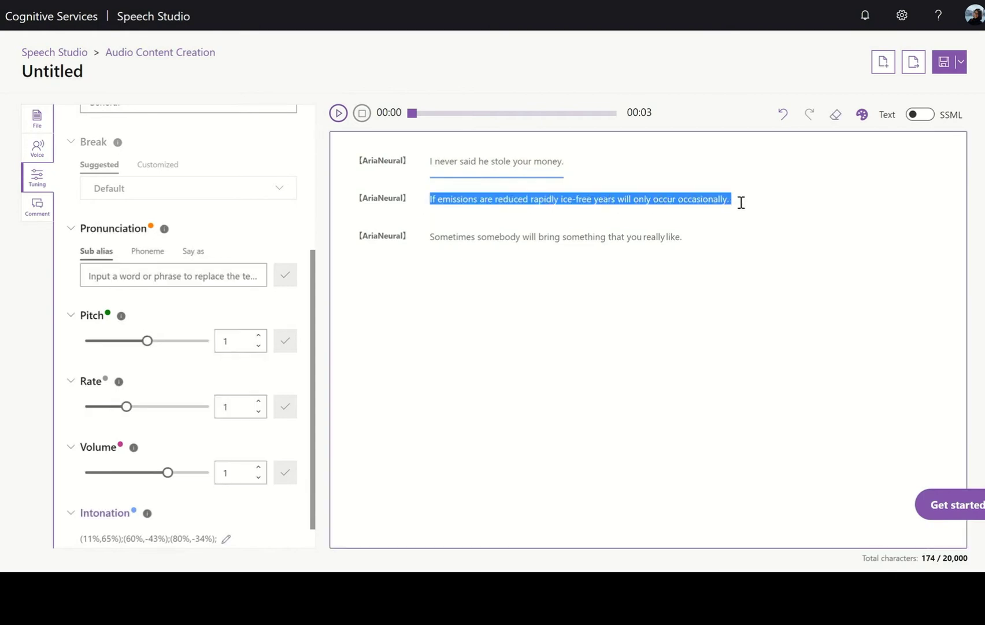
Play the emissions sentence, add a 100 ms break after 'rapidly', and replay it
left_click(339, 113)
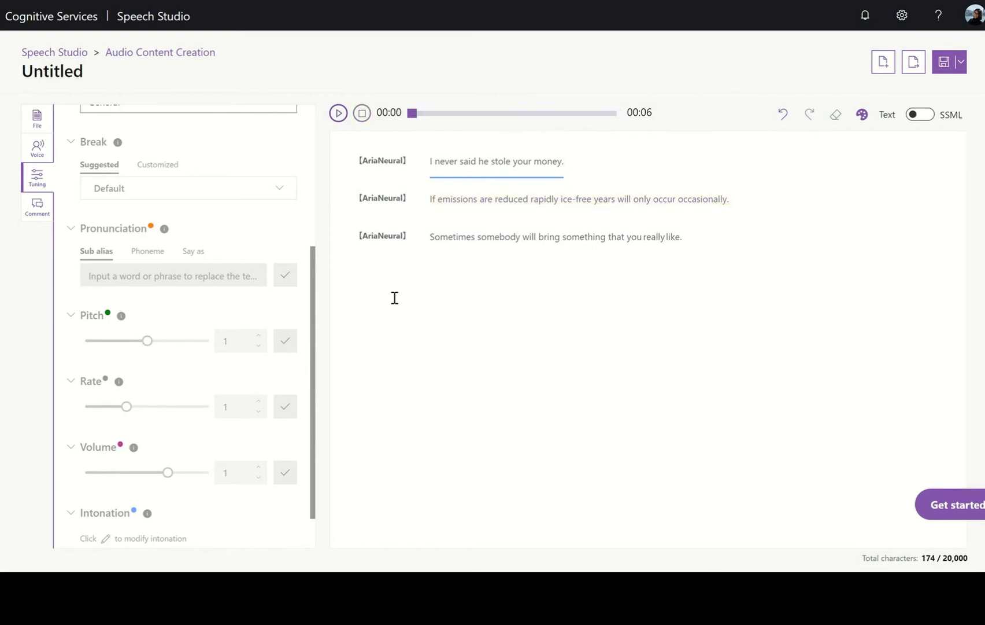
left_click(558, 202)
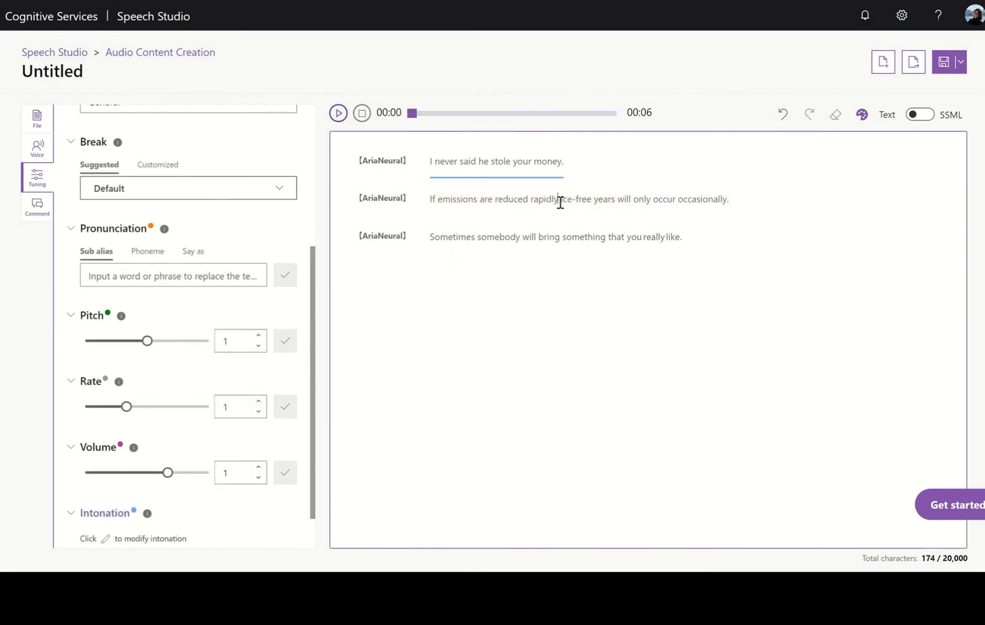
left_click(163, 171)
left_click(151, 189)
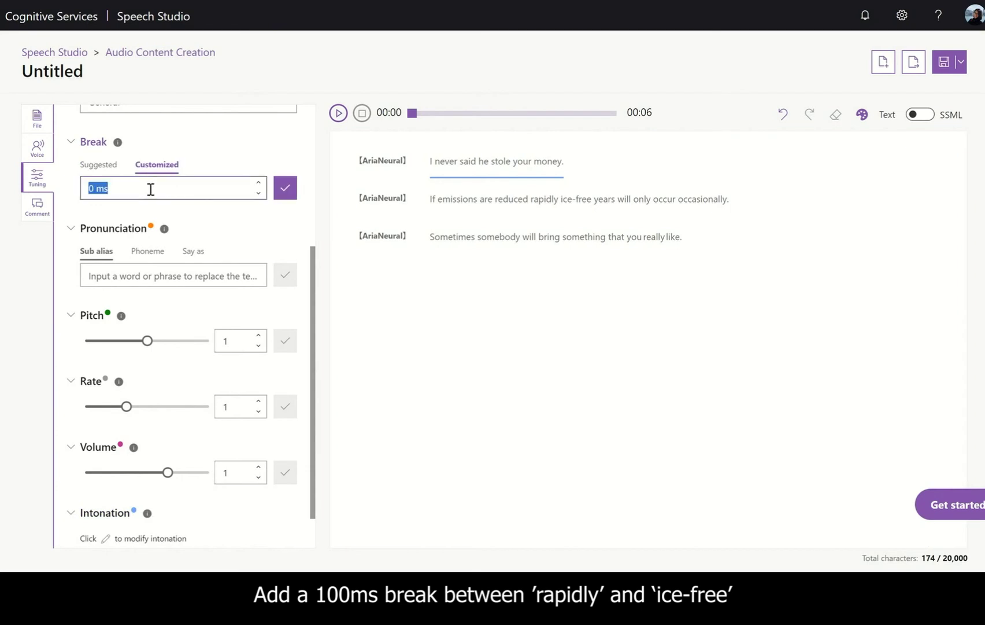
type("100")
left_click(285, 188)
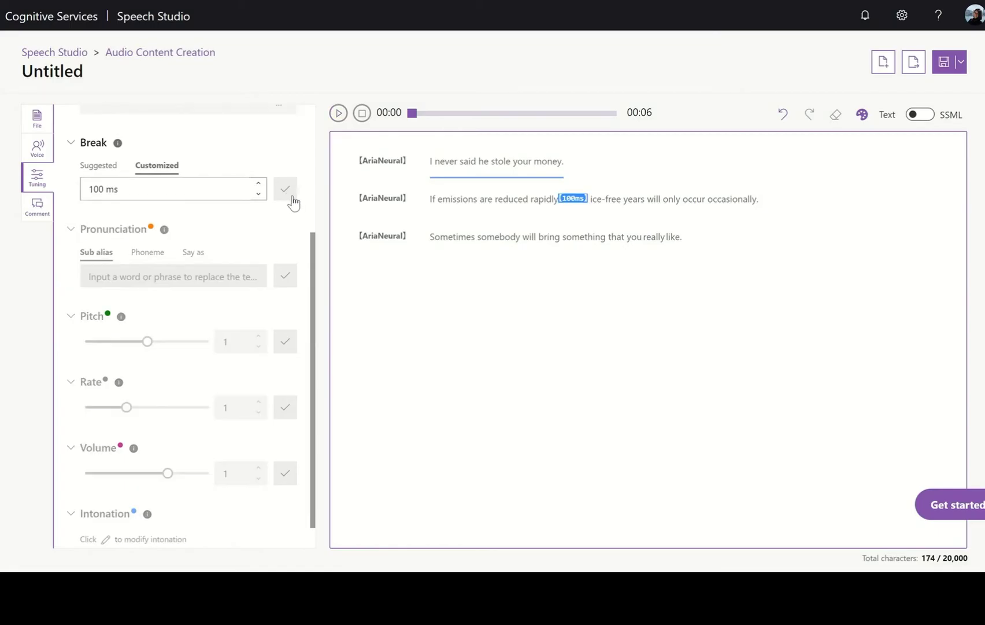
left_click_drag(431, 198, 796, 200)
left_click(338, 113)
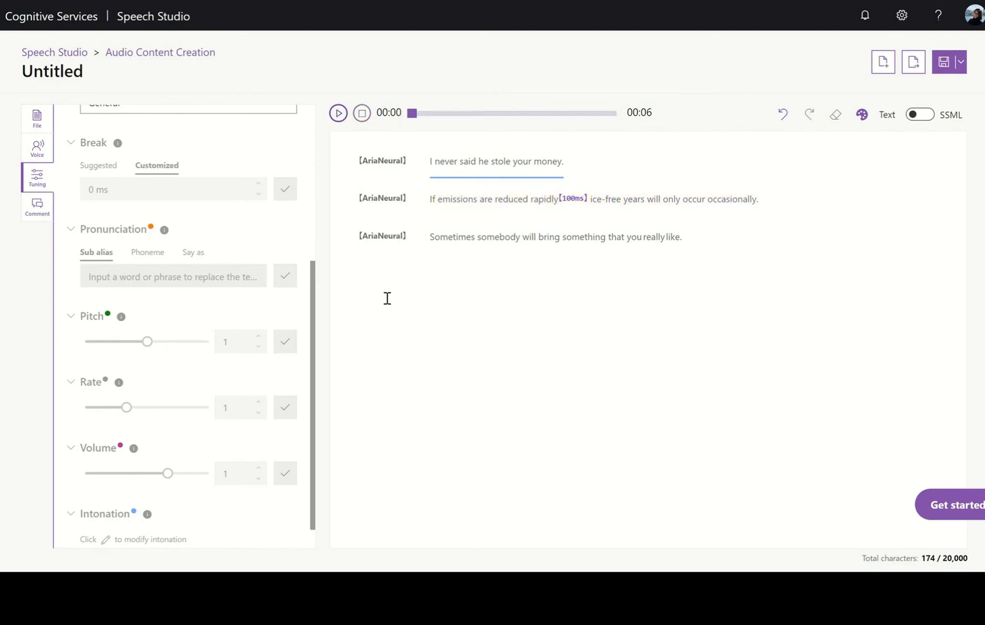
Play the third sentence and slow the word 'really' to a 0.49 rate
left_click_drag(432, 238, 691, 235)
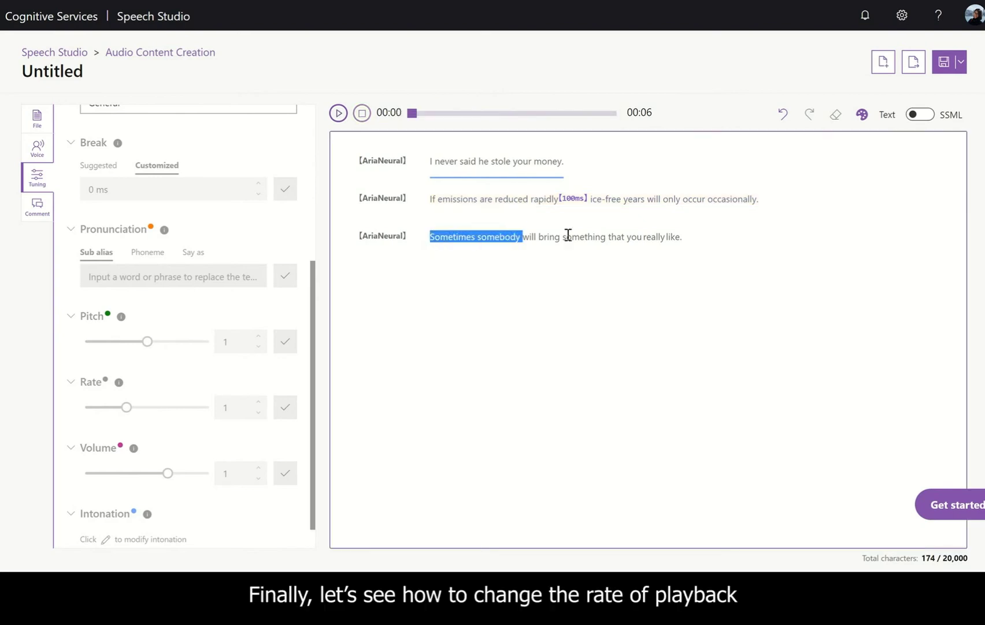
left_click(337, 112)
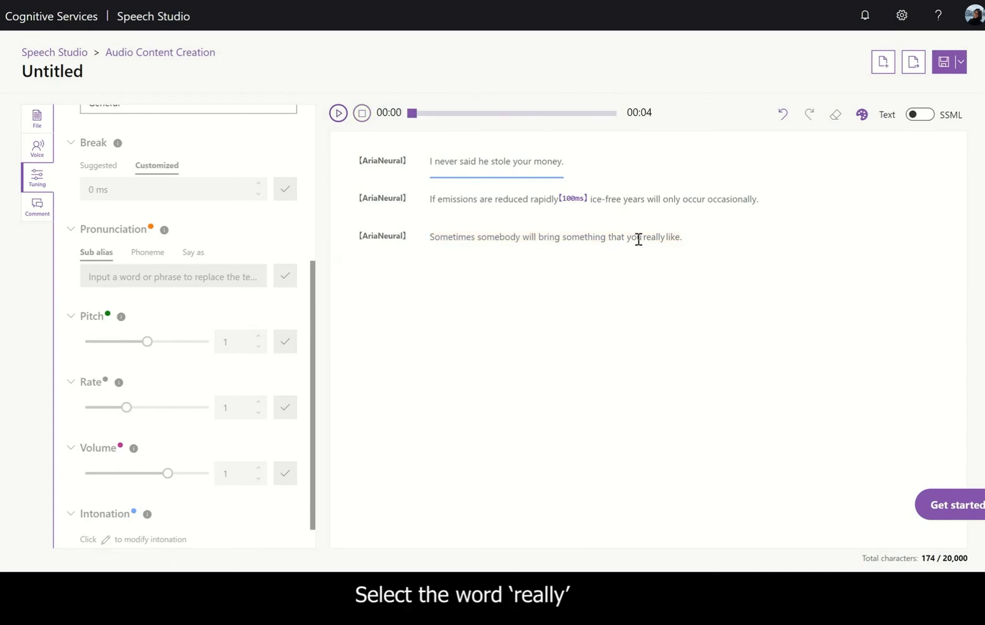
left_click_drag(644, 237, 663, 239)
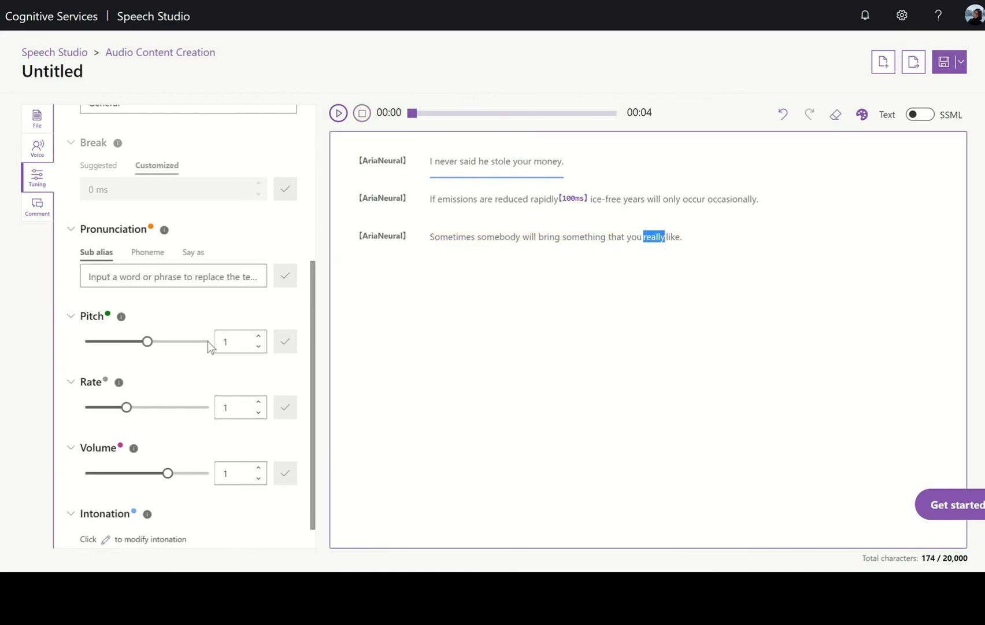
left_click_drag(126, 407, 105, 407)
left_click(286, 414)
Replay the third sentence with the slowed 'really' and deselect it
left_click_drag(431, 237, 700, 244)
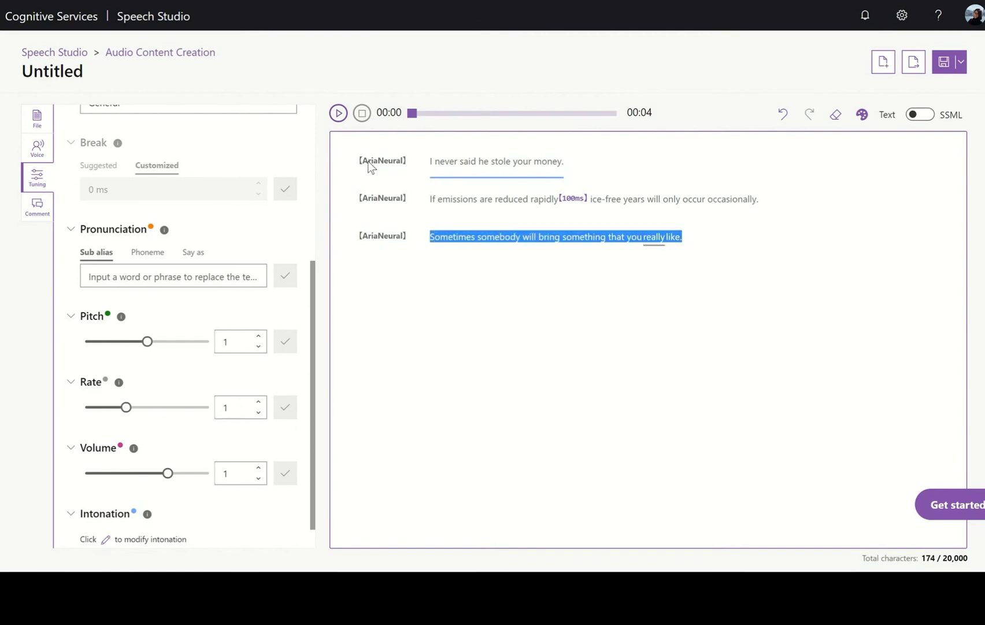
left_click(339, 113)
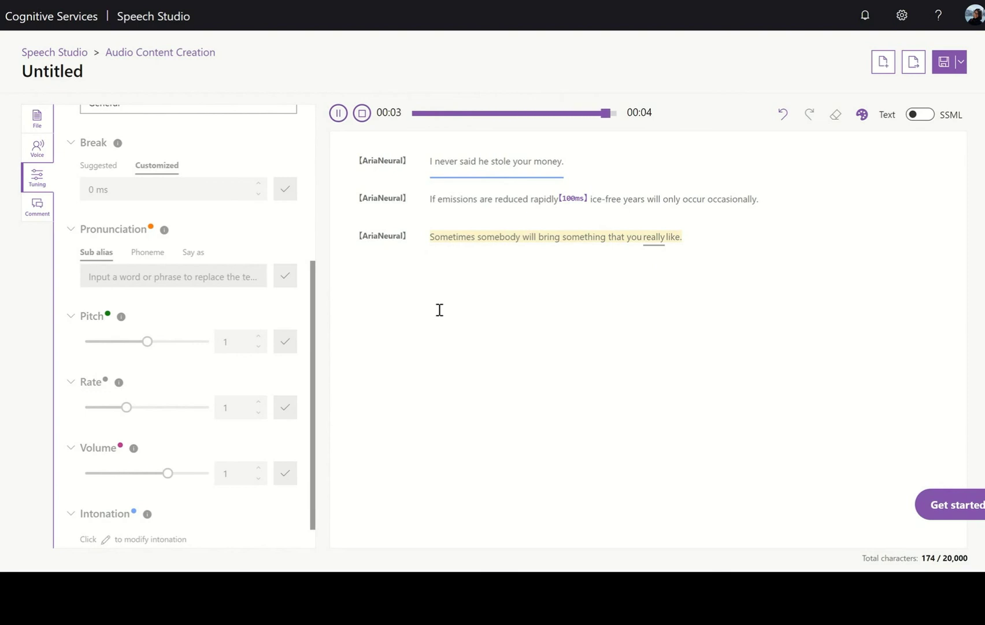
left_click(445, 254)
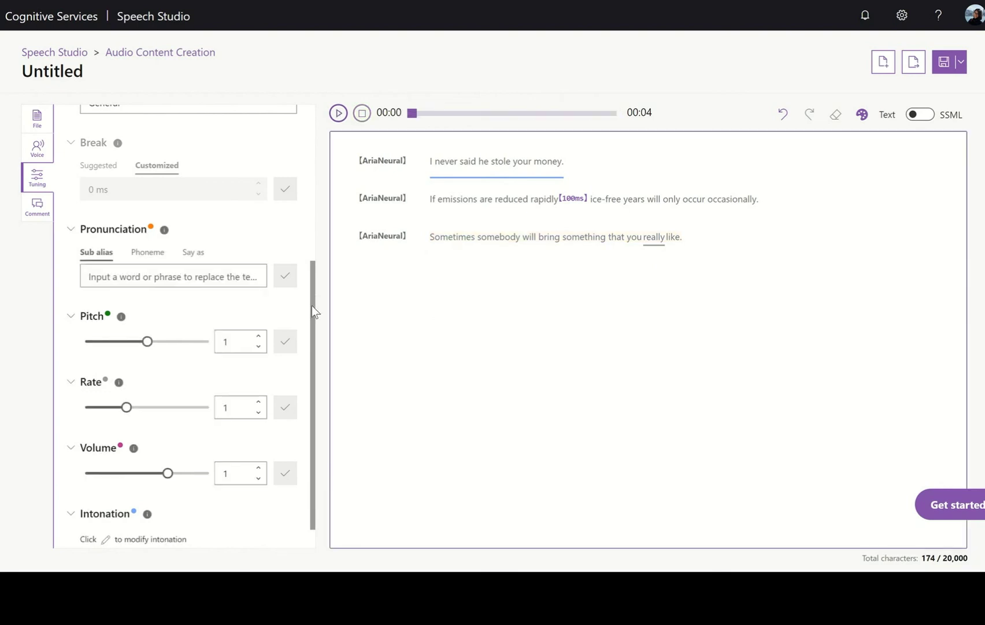
scroll(313, 277, "up", 3)
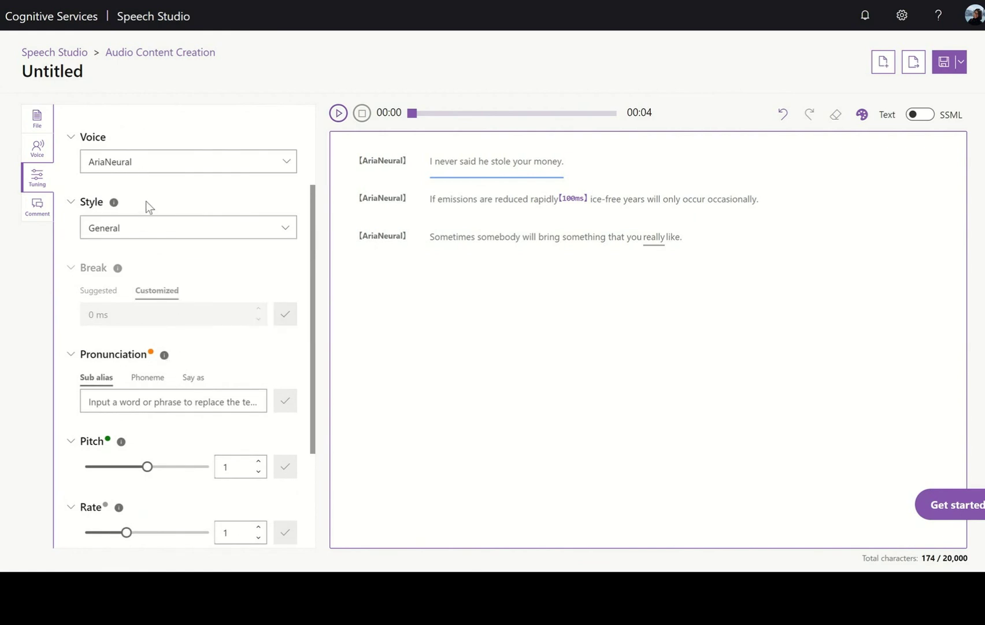
Start an export to the Audio Library
left_click(915, 71)
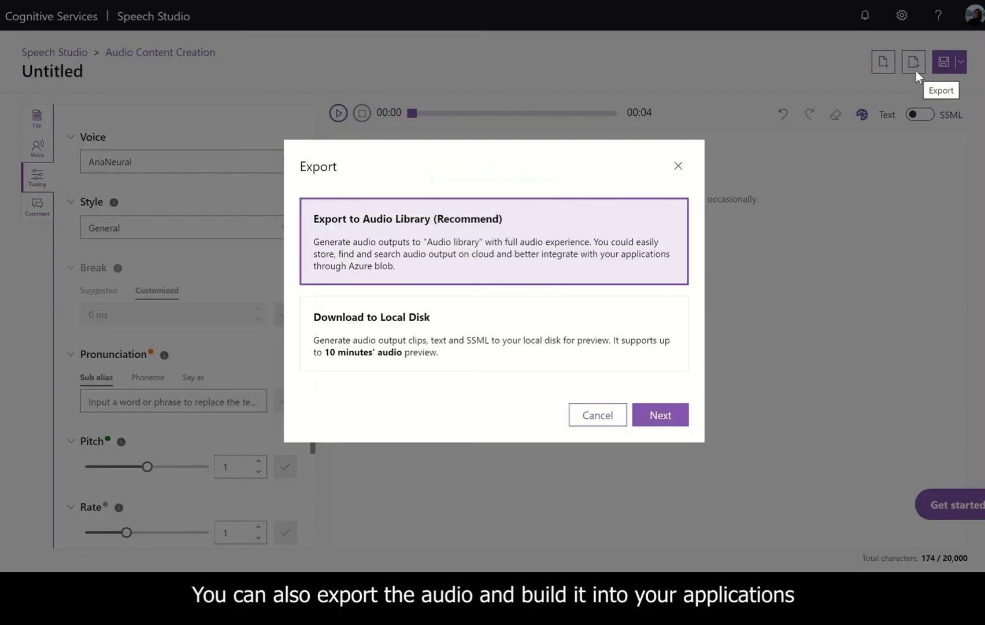
left_click(648, 412)
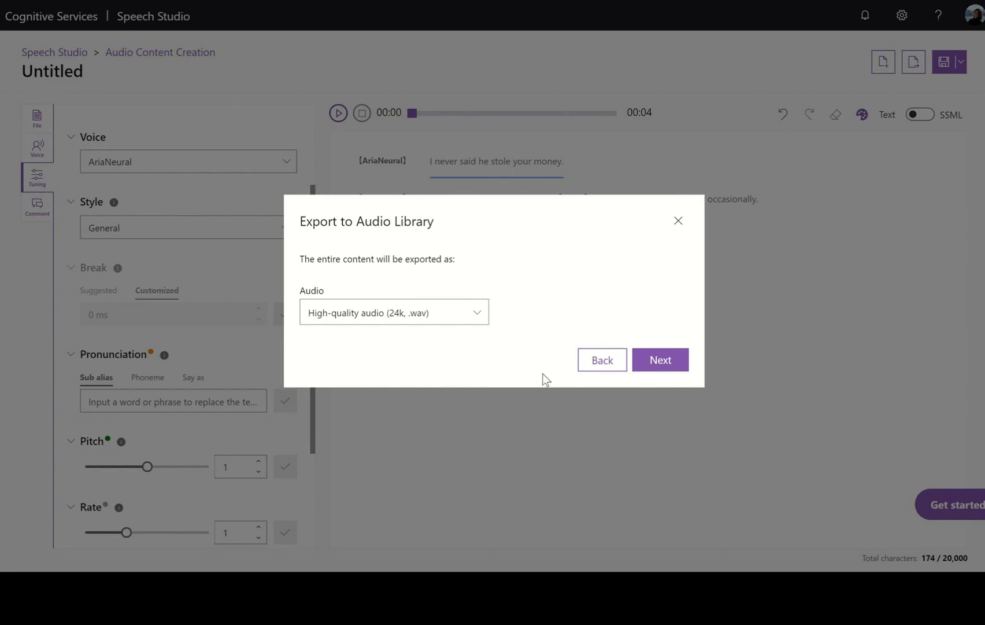